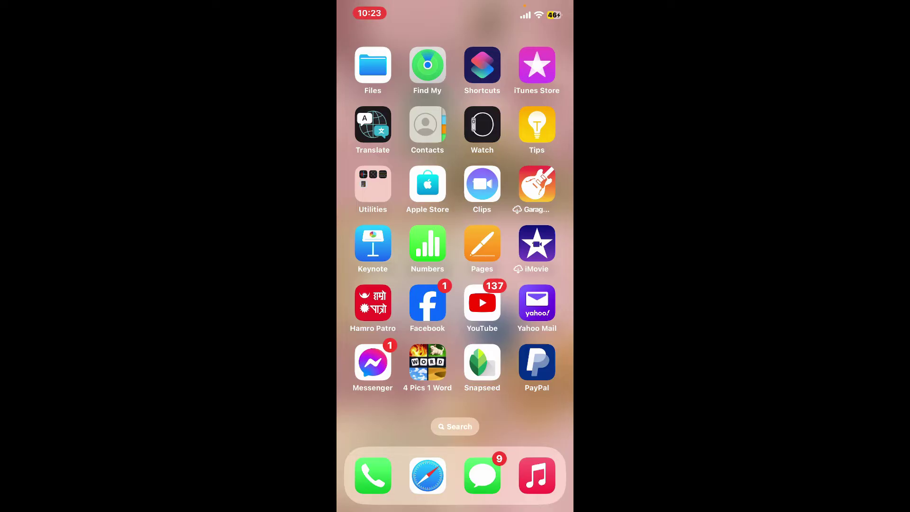
Open the portrait photo and launch the Head pose tool from Tools
{"action": "left_click", "coordinate": [483, 364]}
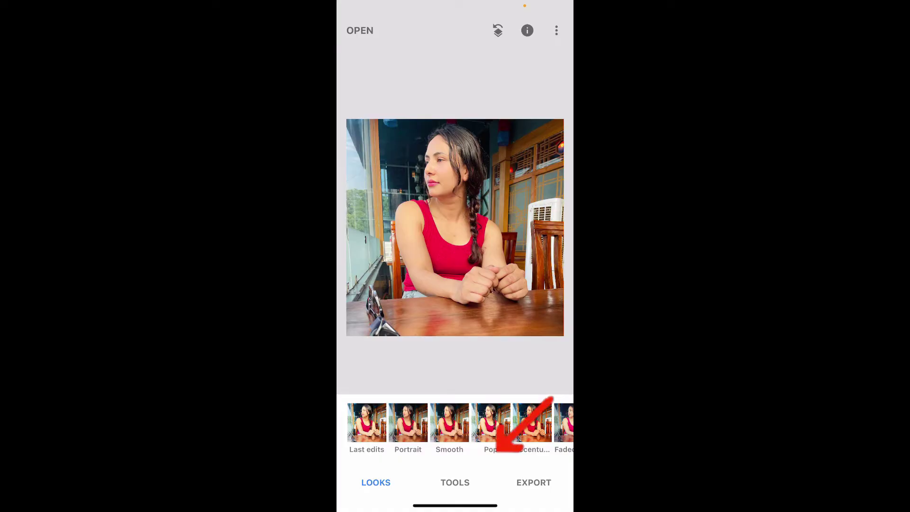
{"action": "left_click", "coordinate": [456, 482]}
{"action": "scroll", "coordinate": [455, 320], "scroll_direction": "down", "scroll_amount": 3}
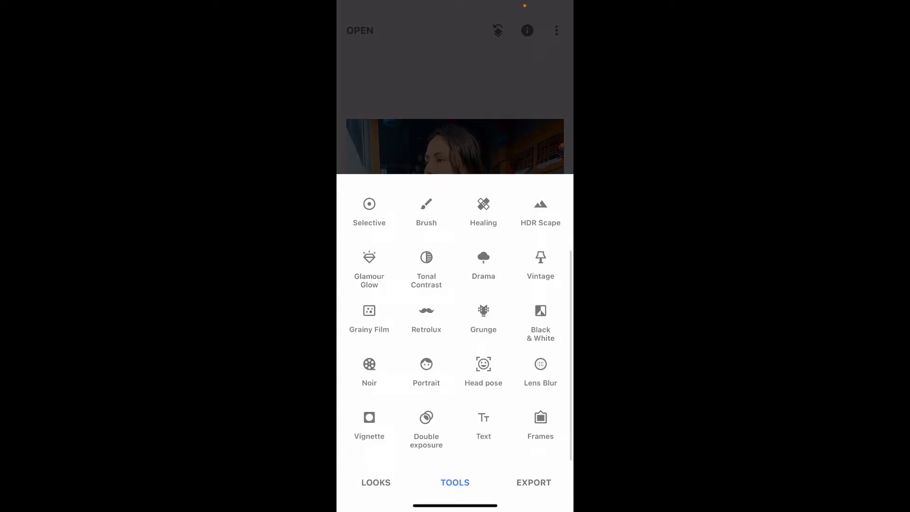
{"action": "left_click", "coordinate": [484, 363]}
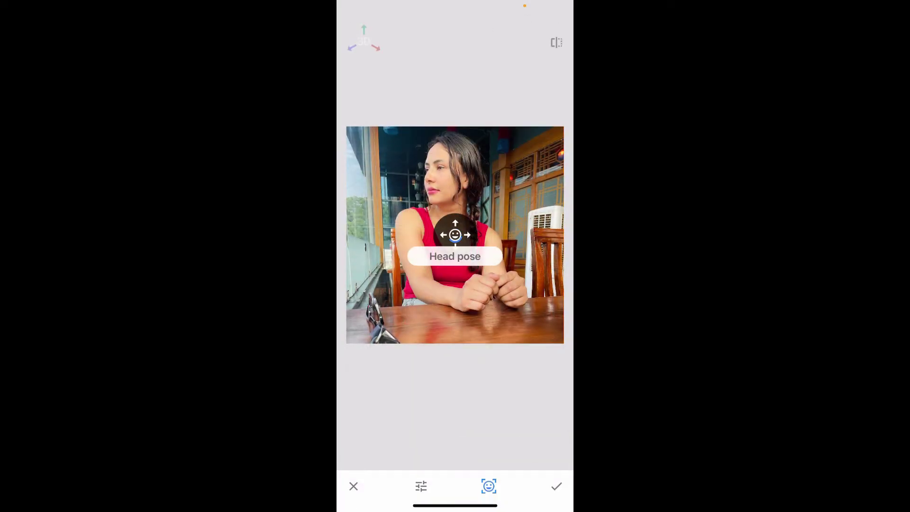
Set the Head pose Smile to +48, leaving Pupil size selected at 0
{"action": "left_click", "coordinate": [421, 492]}
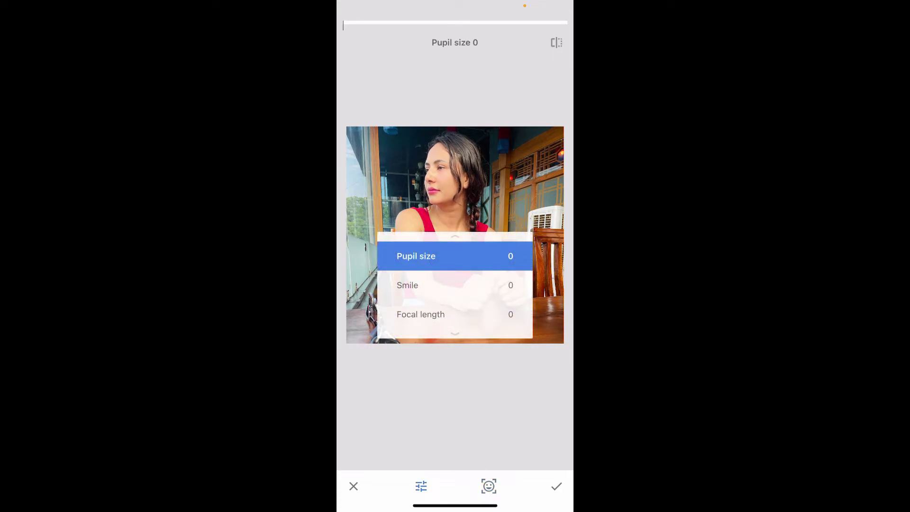
{"action": "mouse_move", "coordinate": [454, 284]}
{"action": "left_mouse_down"}
{"action": "mouse_move", "coordinate": [454, 256]}
{"action": "mouse_move", "coordinate": [519, 235]}
{"action": "left_mouse_up"}
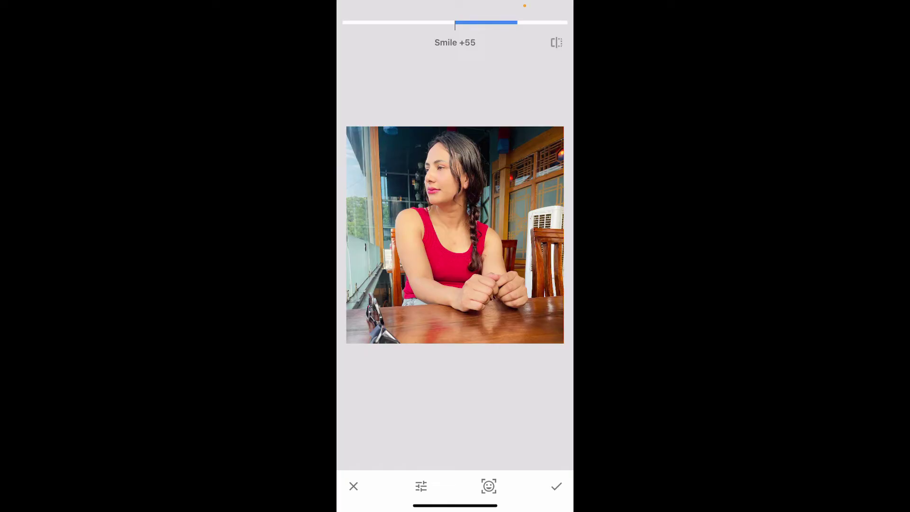
{"action": "mouse_move", "coordinate": [516, 23]}
{"action": "left_mouse_down"}
{"action": "mouse_move", "coordinate": [400, 22]}
{"action": "mouse_move", "coordinate": [508, 22]}
{"action": "left_mouse_up"}
{"action": "left_click_drag", "start_coordinate": [455, 214], "coordinate": [455, 256]}
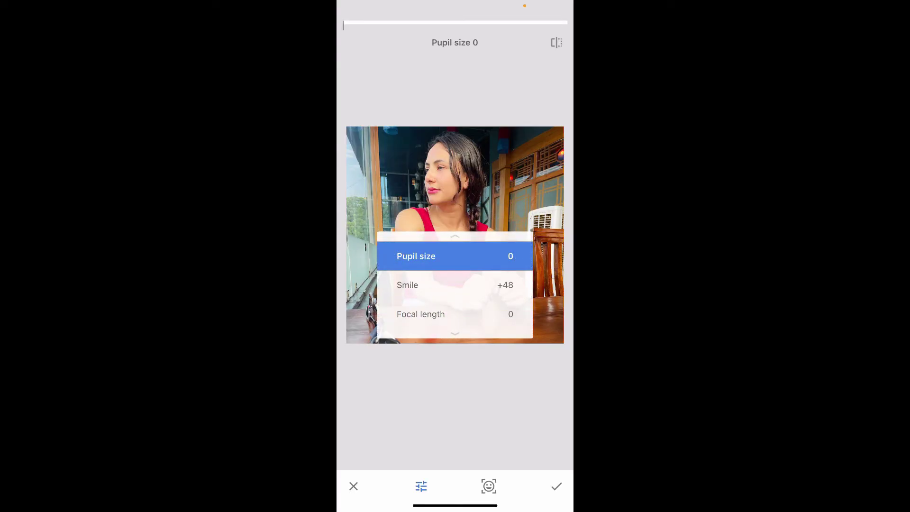
Select Focal length, try a few values, and return it to 0
{"action": "left_click_drag", "start_coordinate": [455, 284], "coordinate": [455, 227]}
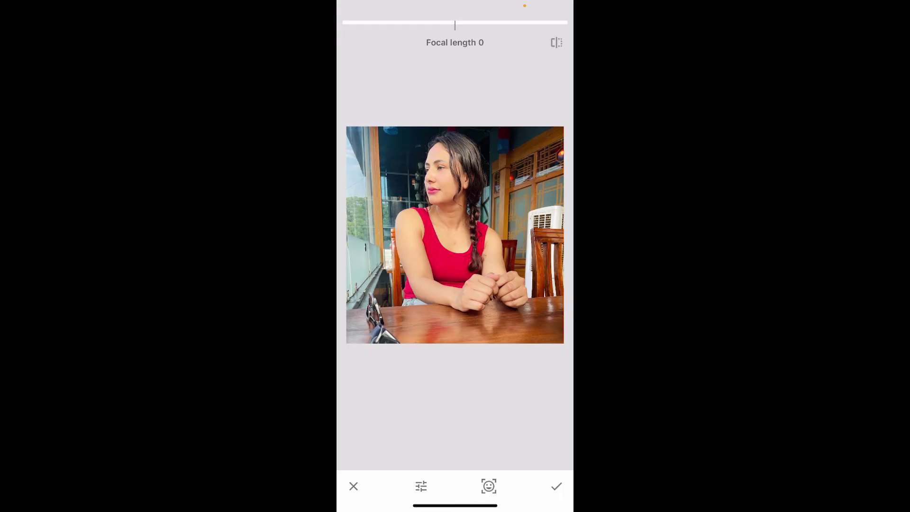
{"action": "mouse_move", "coordinate": [455, 235]}
{"action": "left_mouse_down"}
{"action": "mouse_move", "coordinate": [426, 234]}
{"action": "mouse_move", "coordinate": [455, 234]}
{"action": "left_mouse_up"}
Apply the Head pose edits and export a copy of the portrait to the device library
{"action": "left_click", "coordinate": [555, 487]}
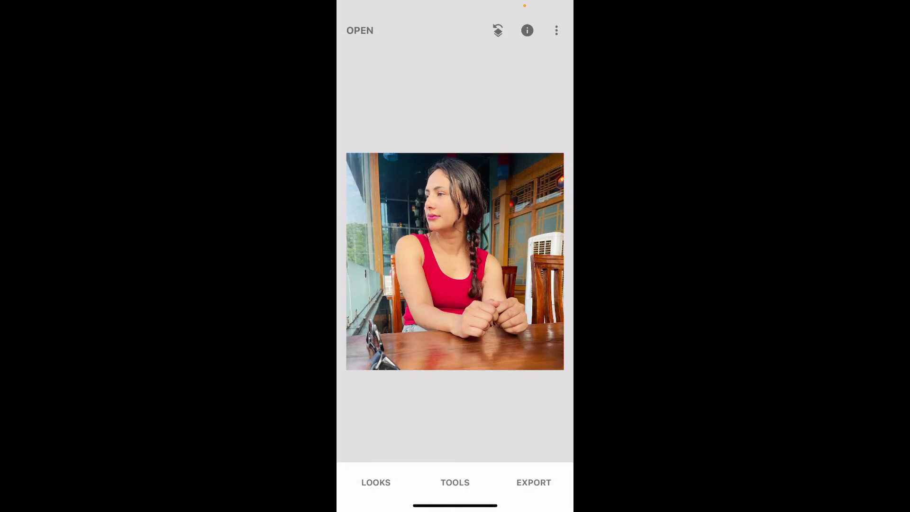
{"action": "left_click", "coordinate": [533, 481]}
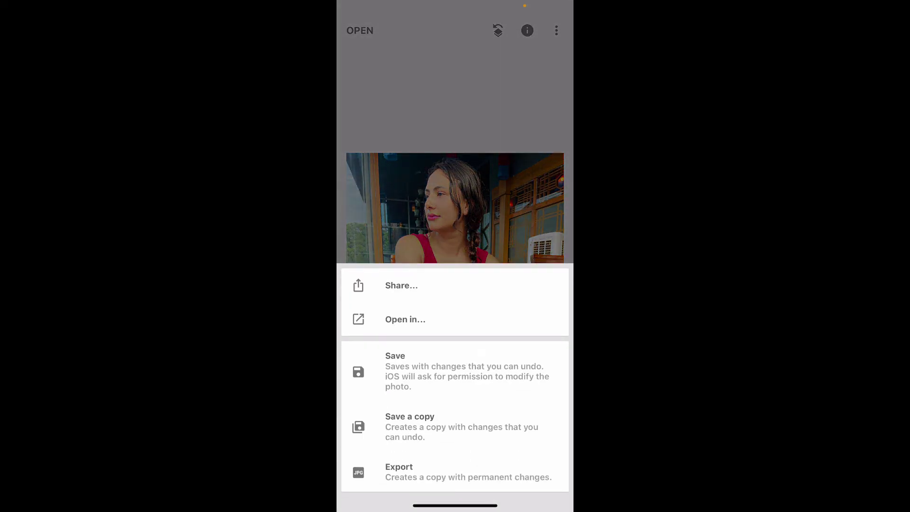
{"action": "left_click", "coordinate": [455, 472]}
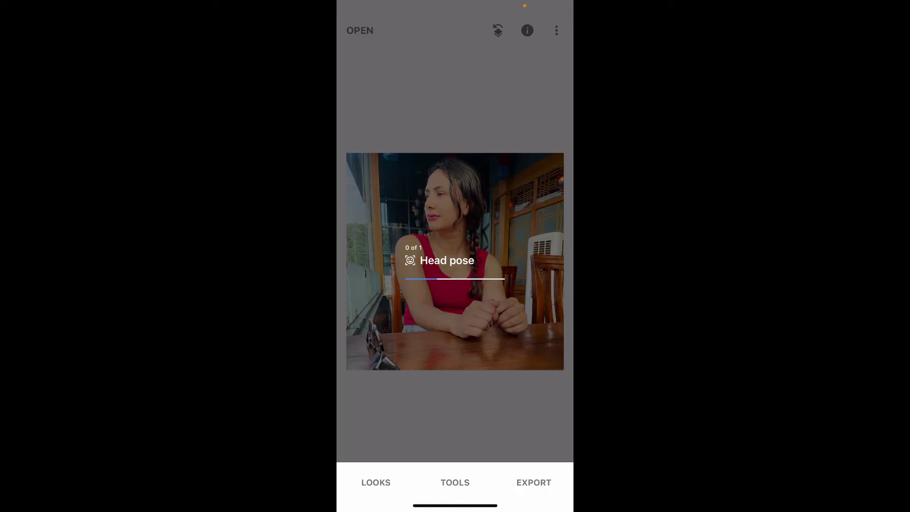